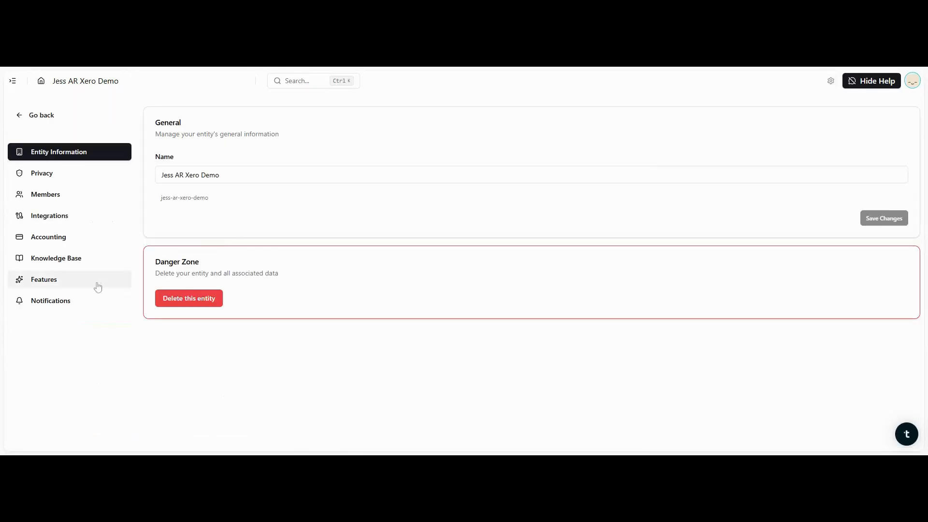
Check the enabled document extraction types, then open the Xero integration's configuration and select the organization to connect
click(98, 287)
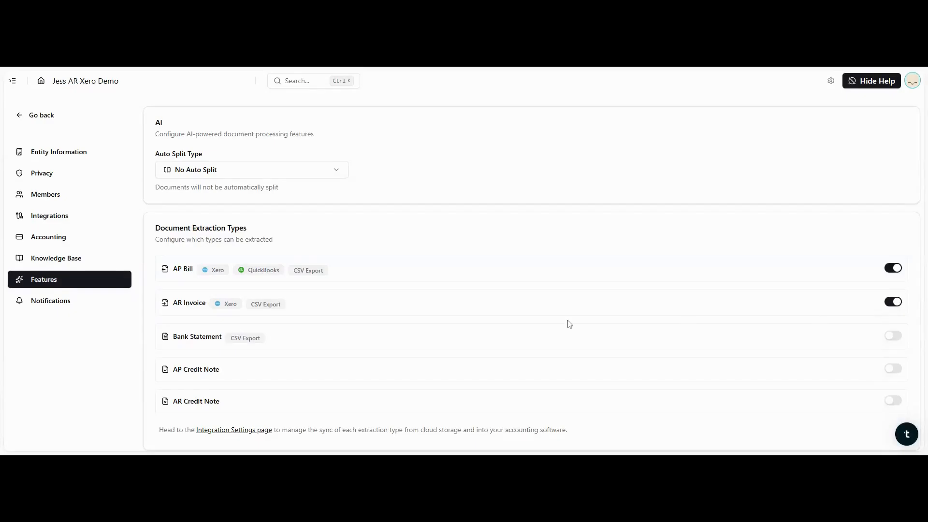
click(91, 218)
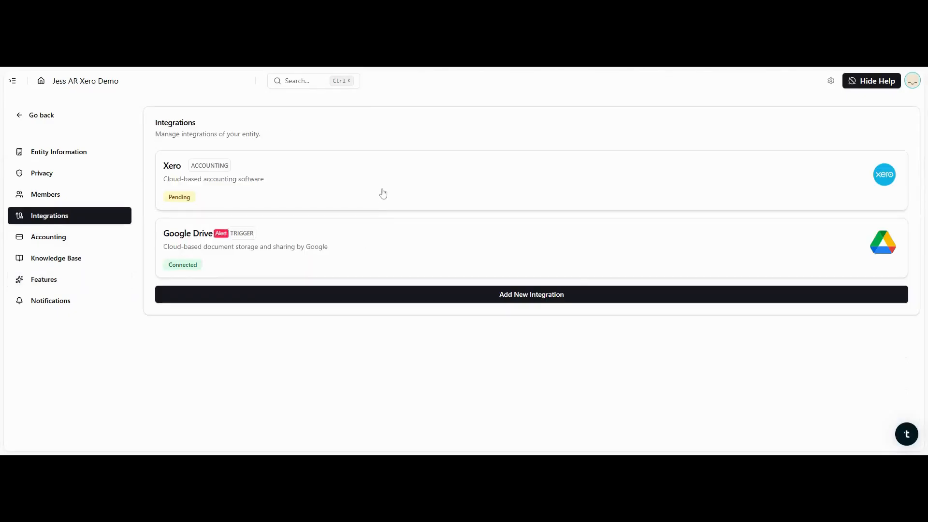
click(383, 193)
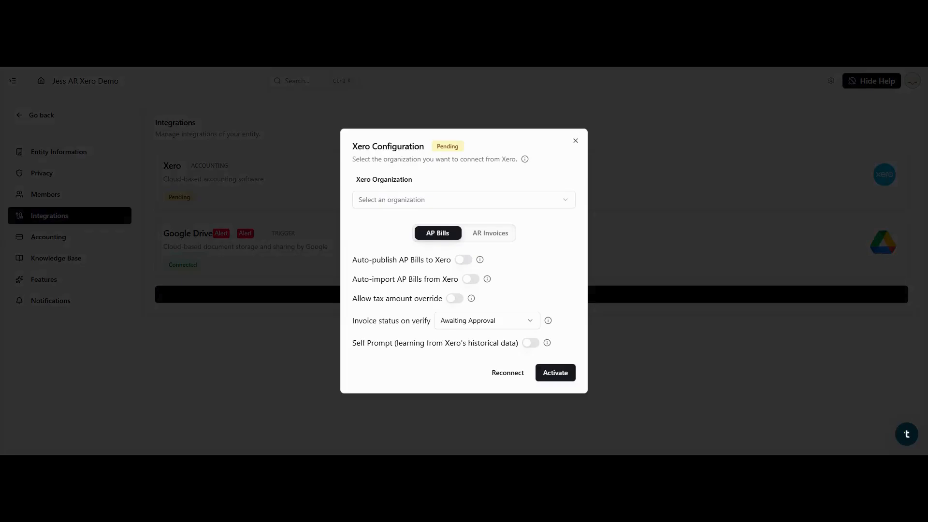
click(391, 200)
click(386, 217)
For AR Invoices, set the invoice status on verify to Awaiting Approval, enable Self Prompt, and activate the Xero integration
click(549, 226)
click(490, 233)
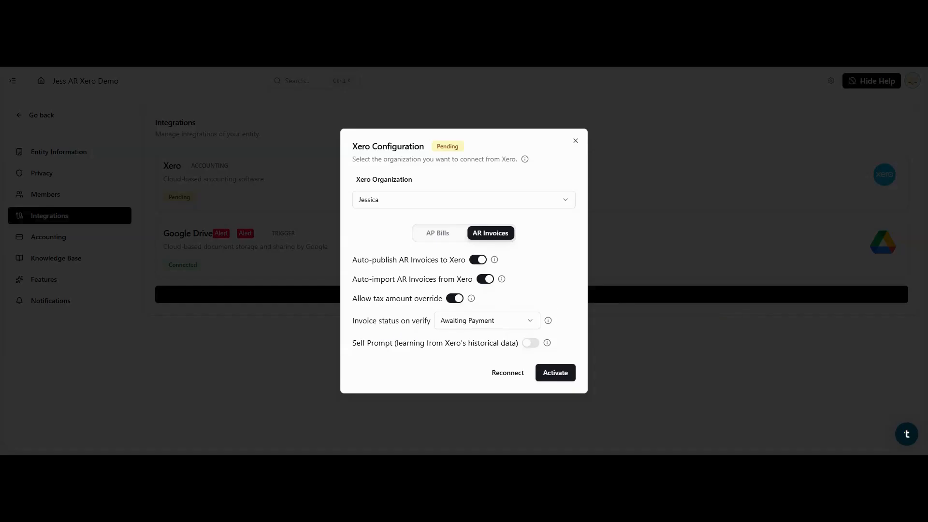
click(486, 324)
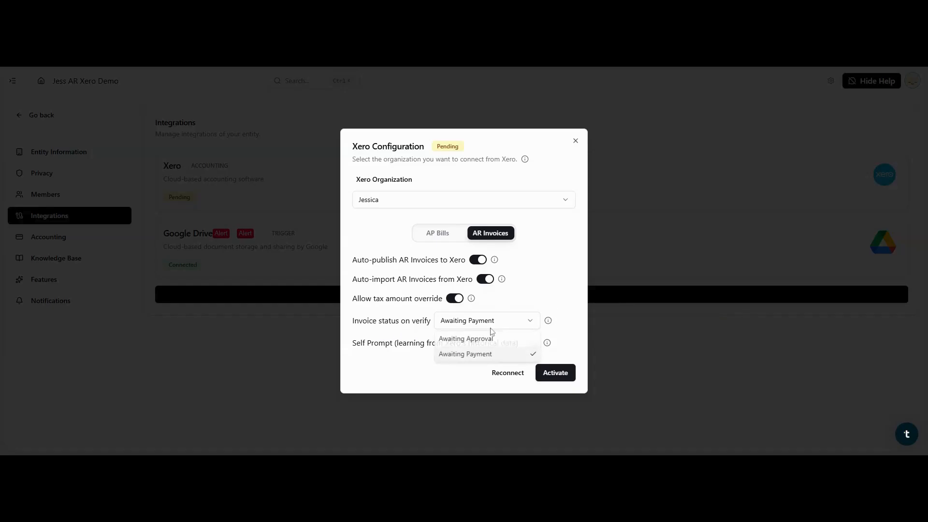
click(484, 340)
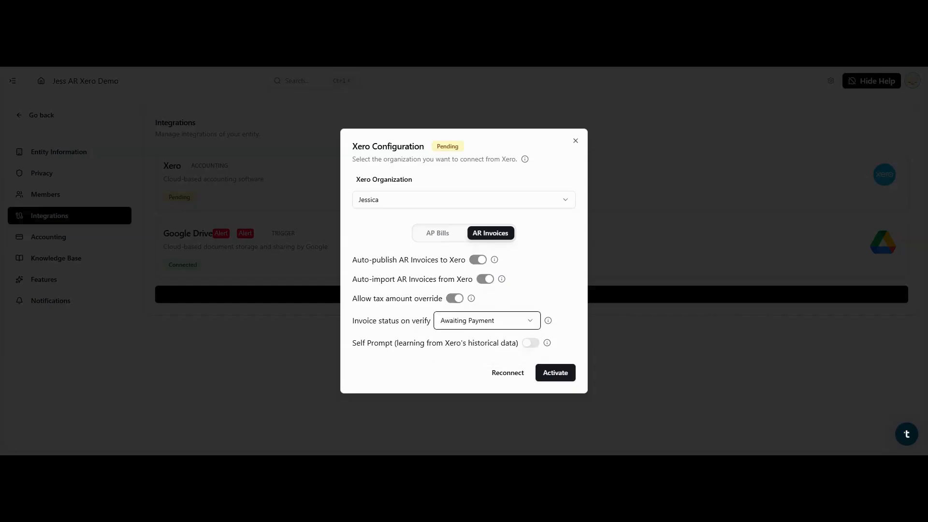
click(532, 344)
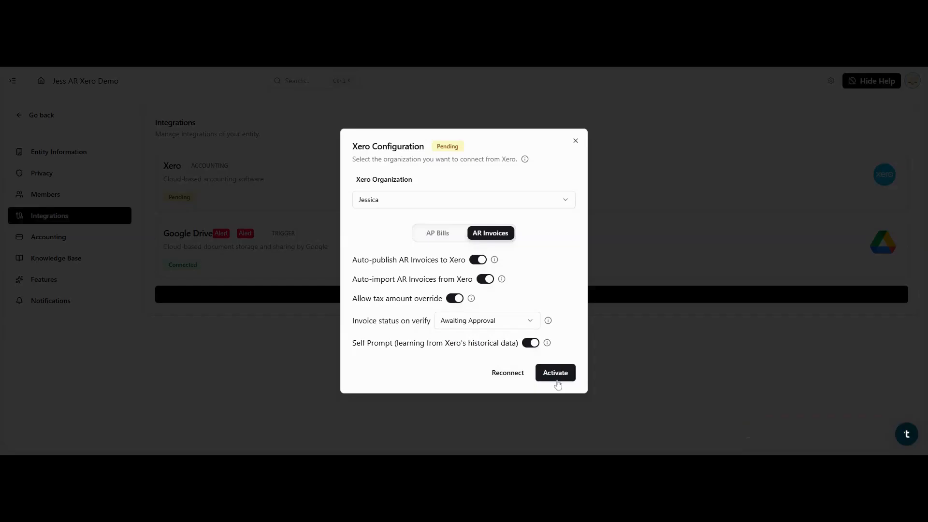
click(557, 381)
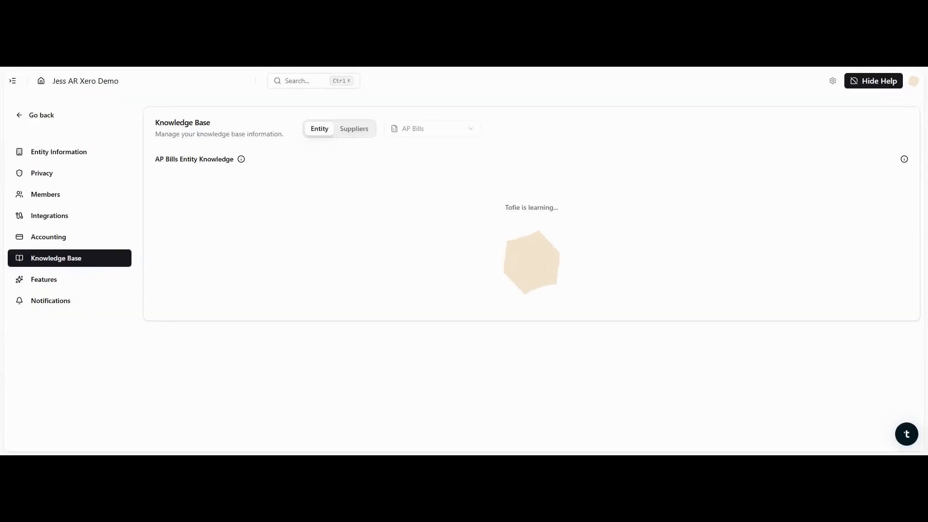
Check the activated Xero integration's connection status and configuration, and close it
click(95, 218)
click(409, 185)
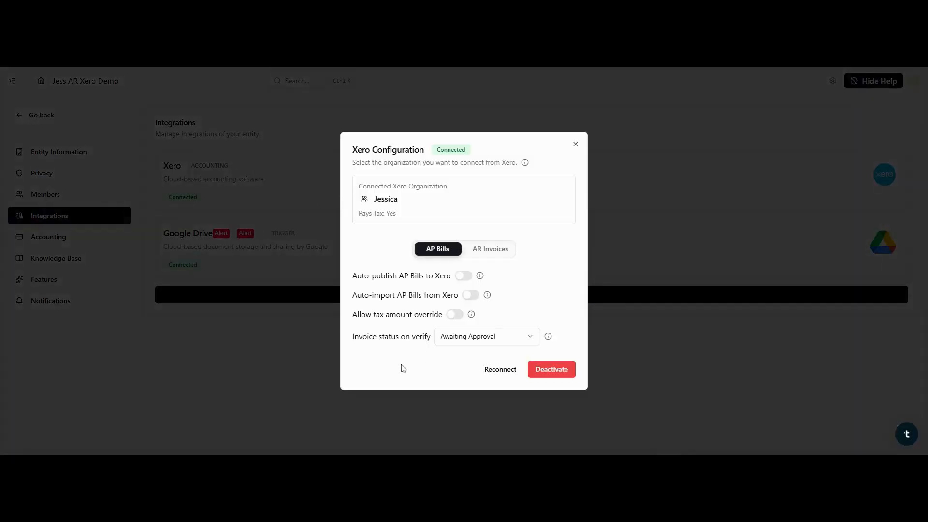
click(575, 144)
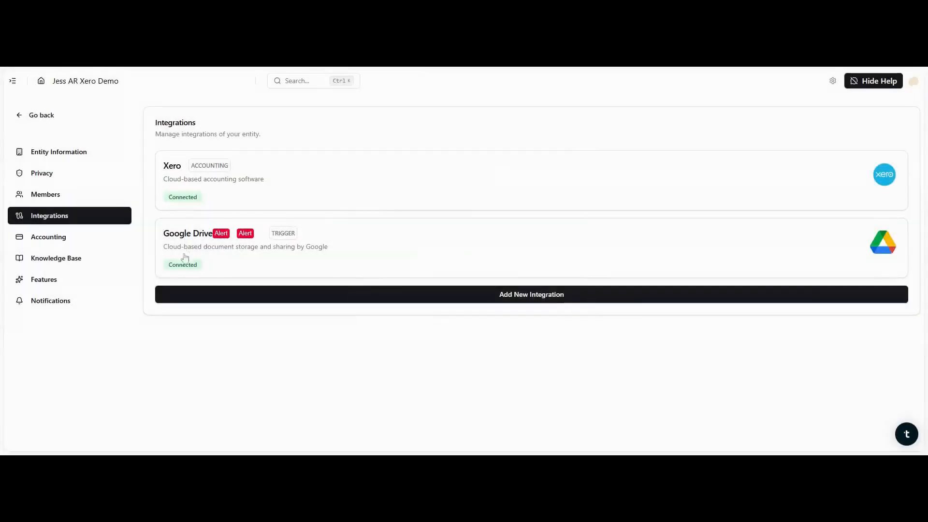
Show the AR Invoices entity knowledge in the Knowledge Base and run Self Prompt for it
click(114, 265)
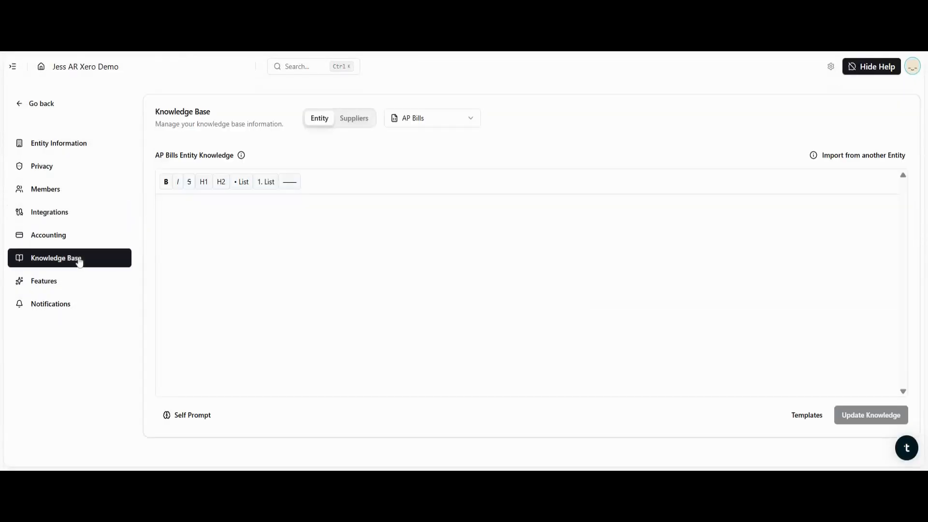
click(426, 127)
click(420, 155)
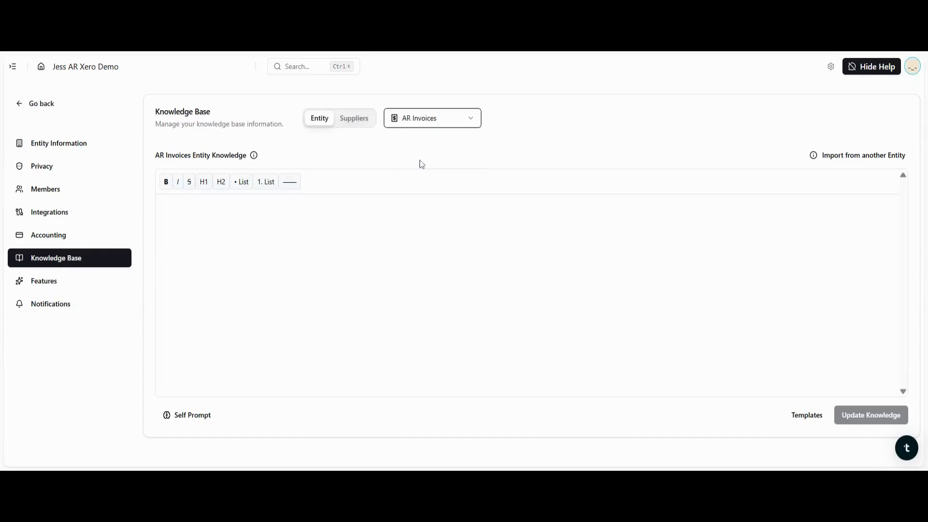
click(192, 415)
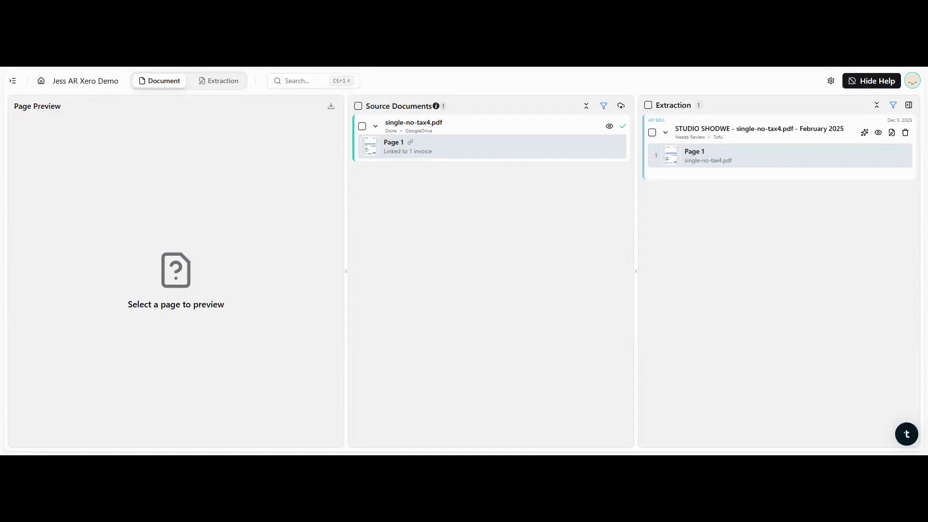
Add a second directory filter of type AR Invoice in the Google Drive configuration and close it without saving
mouse_move(449, 140)
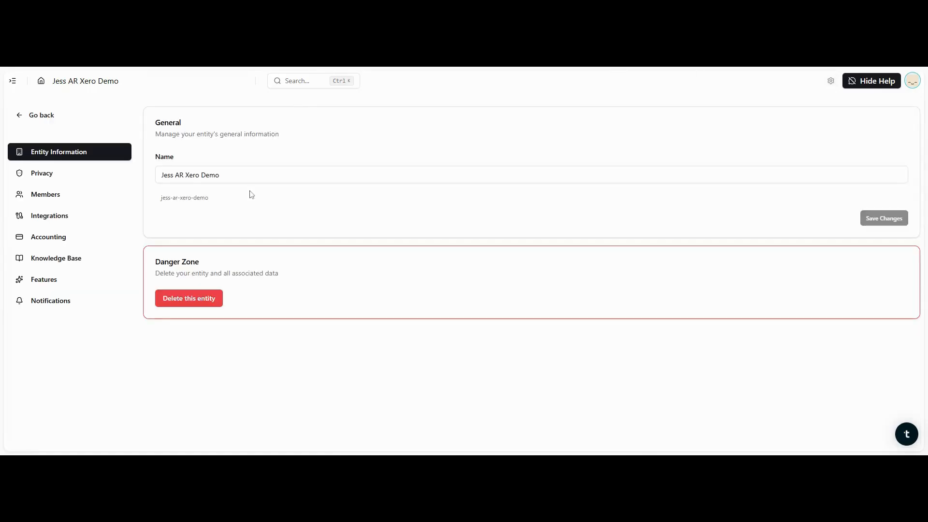
click(87, 222)
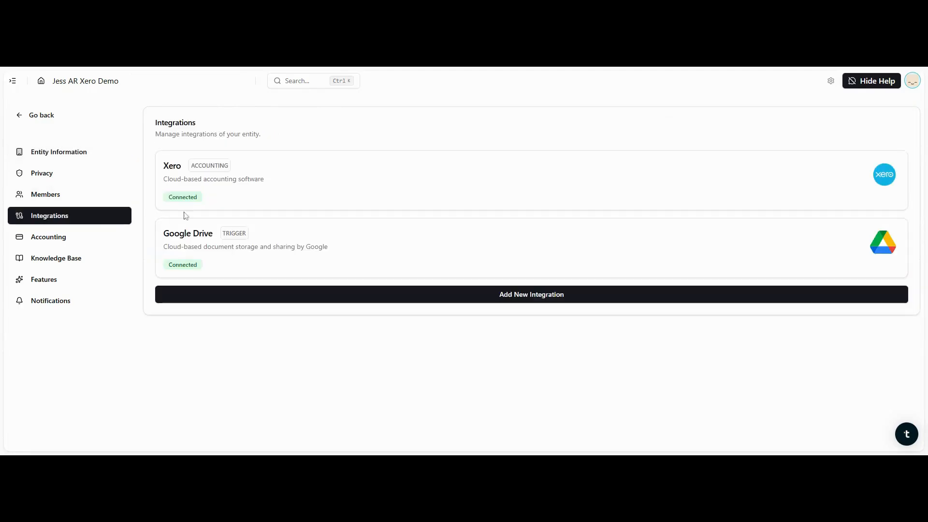
click(312, 245)
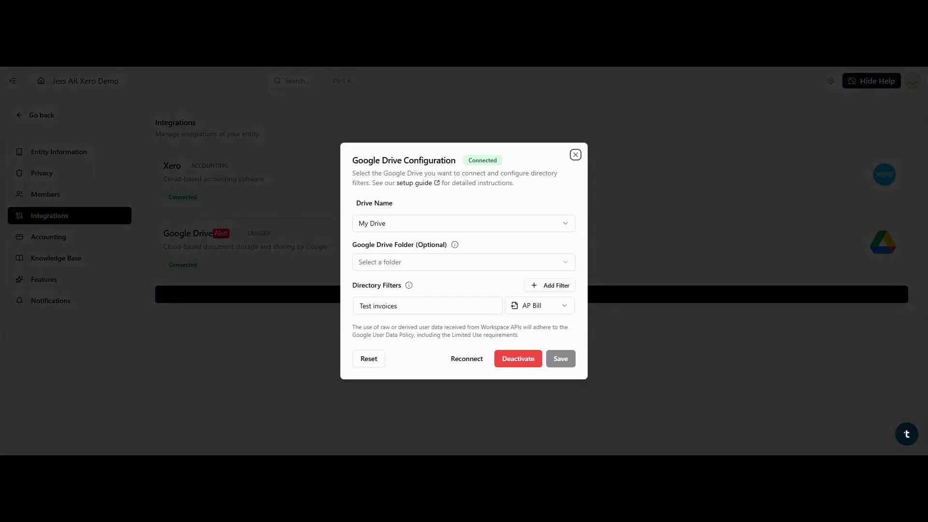
click(560, 289)
click(542, 326)
click(534, 318)
click(520, 349)
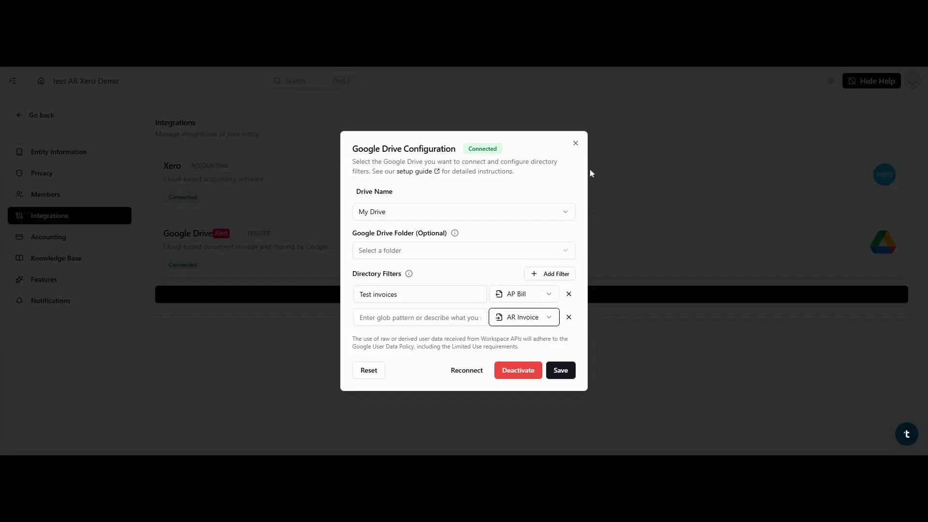
click(575, 143)
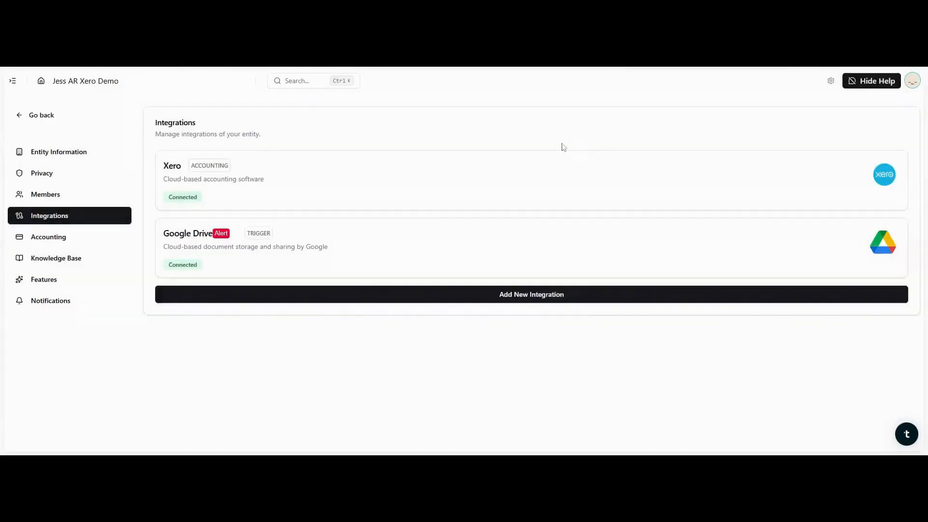
Return to the entity's documents and upload single-no-tax2.pdf with the extraction type Accounts Receivable Invoice
click(42, 118)
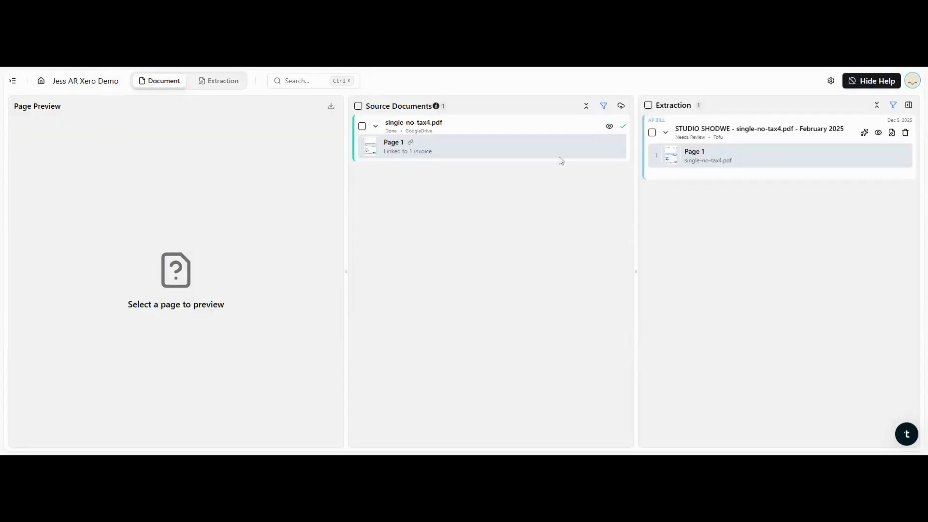
click(622, 108)
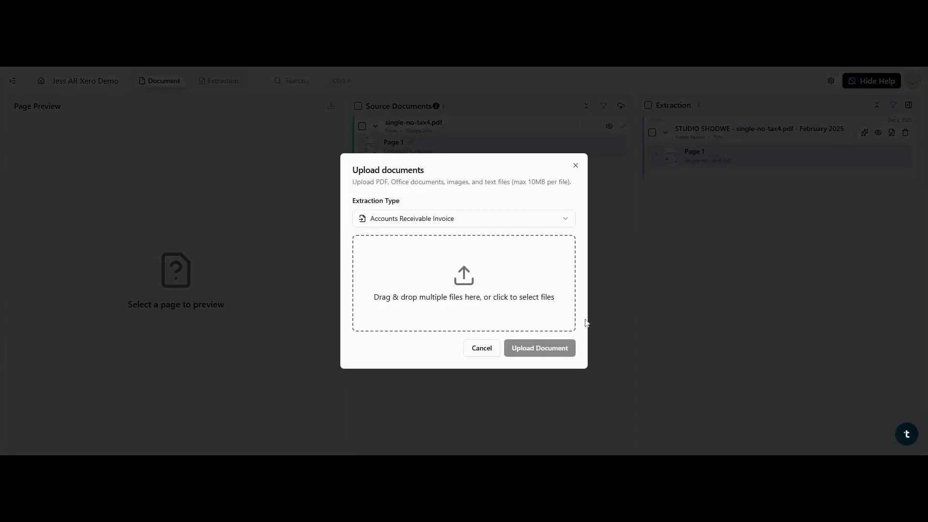
click(726, 288)
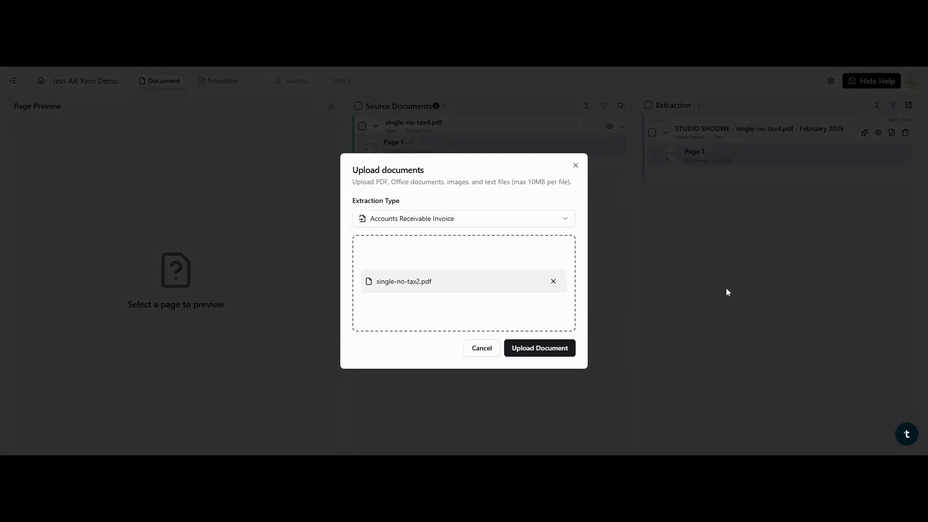
click(551, 353)
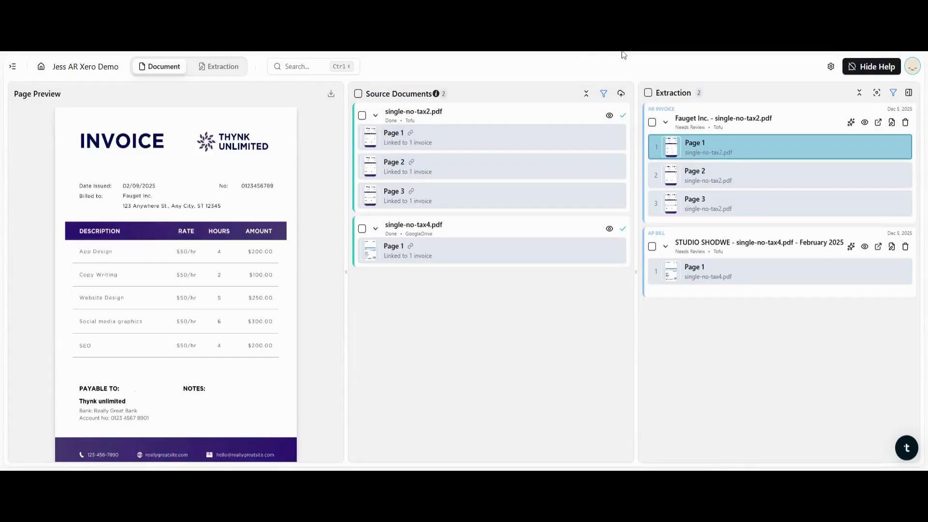
Open the extraction view for single-no-tax2.pdf and review the AR invoice's header fields, Xero status and line items
click(908, 92)
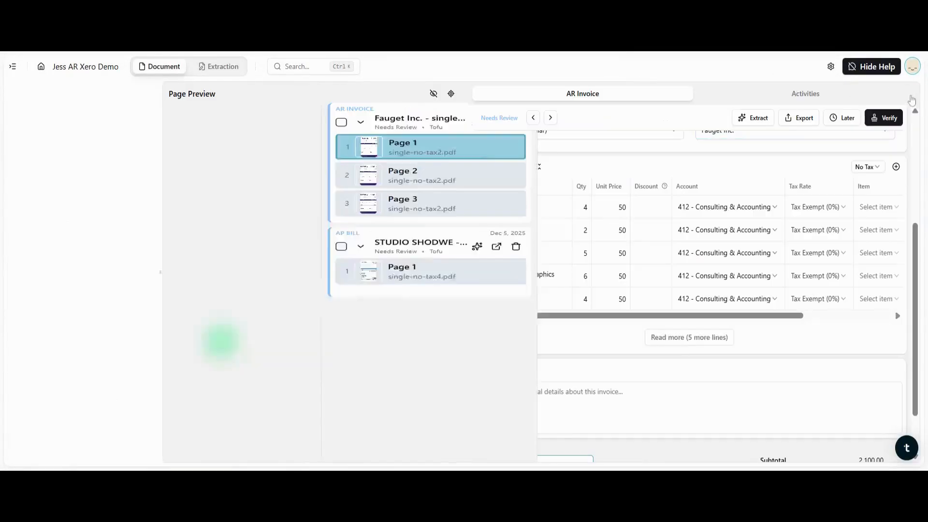
scroll(687, 193, up, 3)
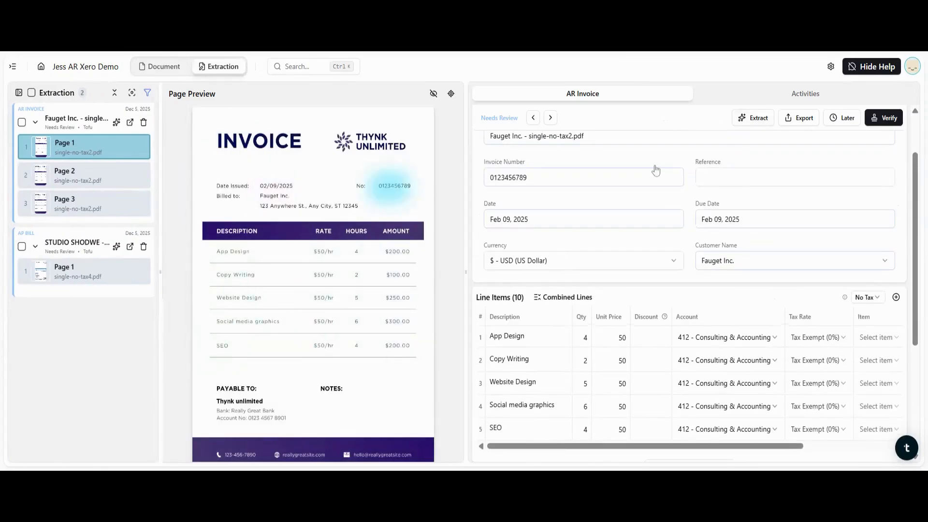
scroll(656, 170, up, 2)
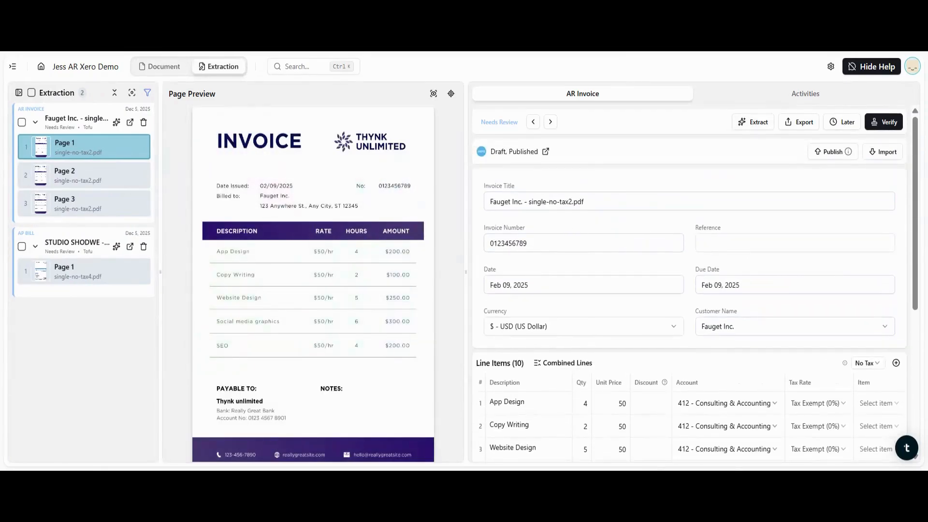
scroll(624, 377, down, 3)
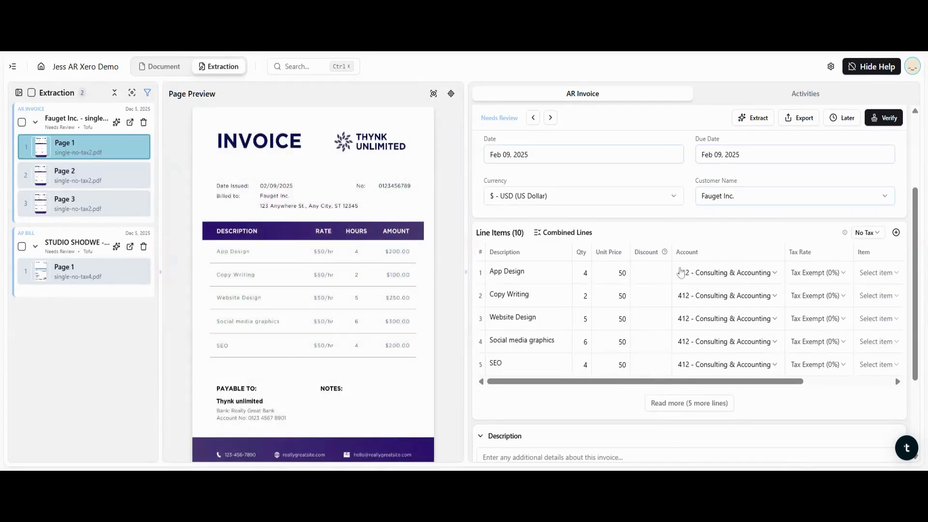
Set the item of the first two invoice lines, App Design and Copy Writing, to Wedding Events
scroll(727, 219, up, 1)
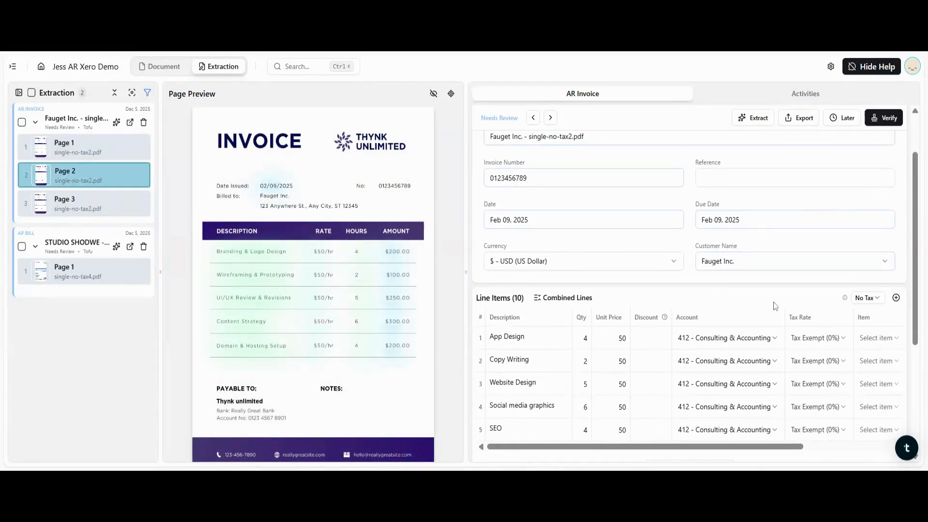
click(884, 343)
click(762, 412)
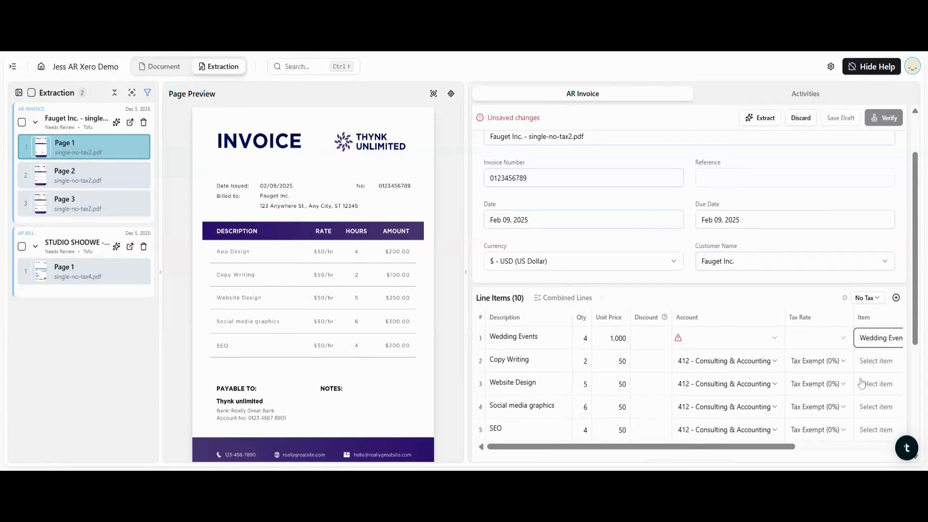
click(880, 361)
click(715, 298)
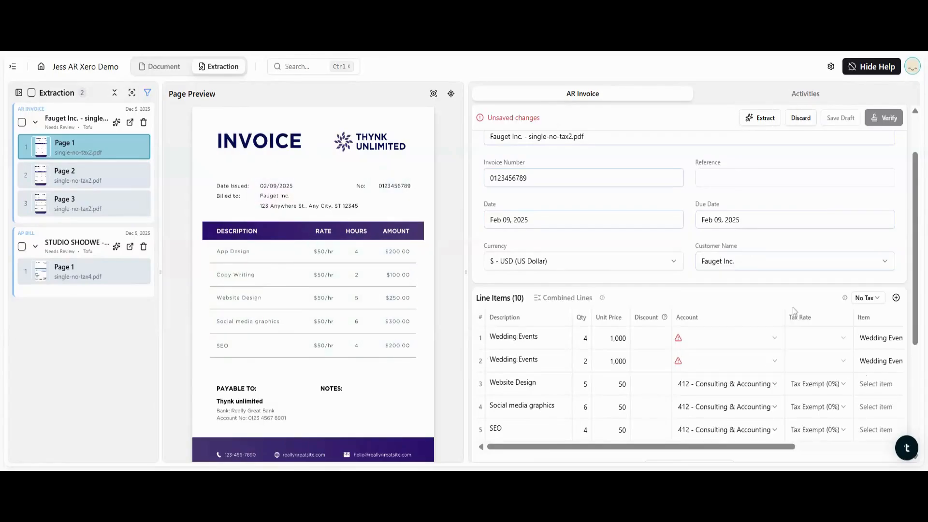
Assign the account 200 - Sales to both Wedding Events lines and save the invoice draft
click(739, 346)
click(701, 252)
click(717, 369)
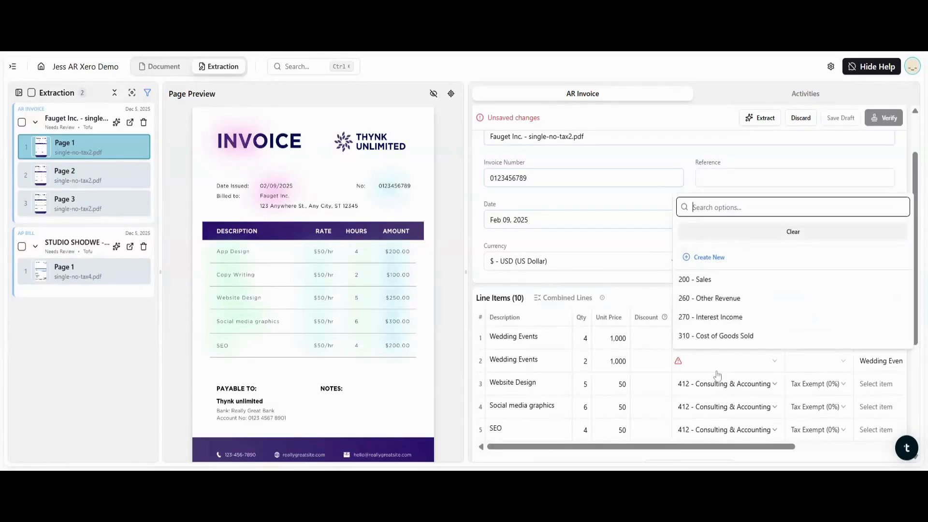
click(717, 370)
click(733, 280)
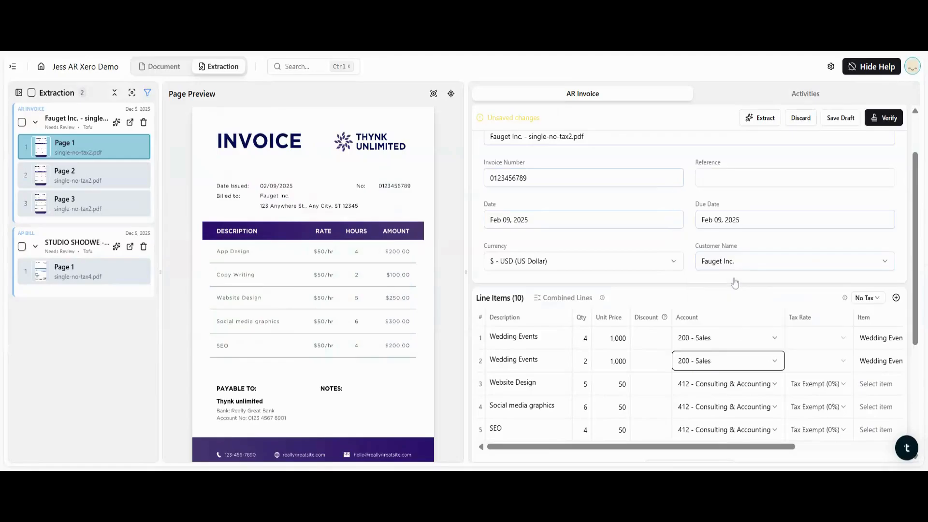
click(834, 120)
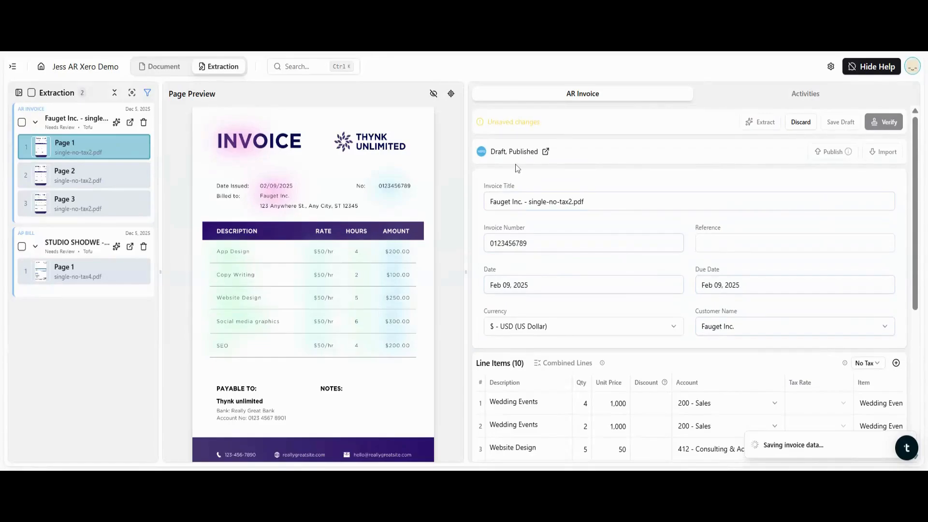
Open the published draft invoice in Xero and review its header details and line items
click(546, 152)
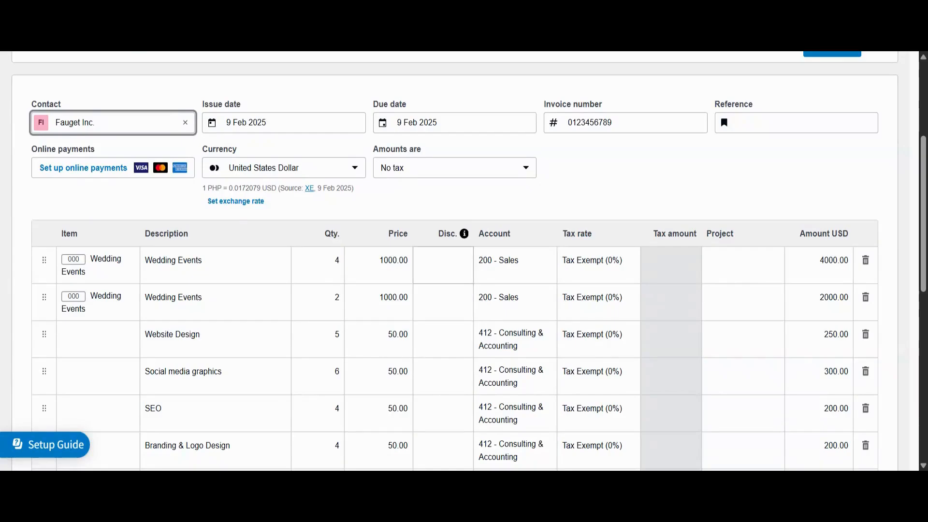
scroll(442, 273, up, 4)
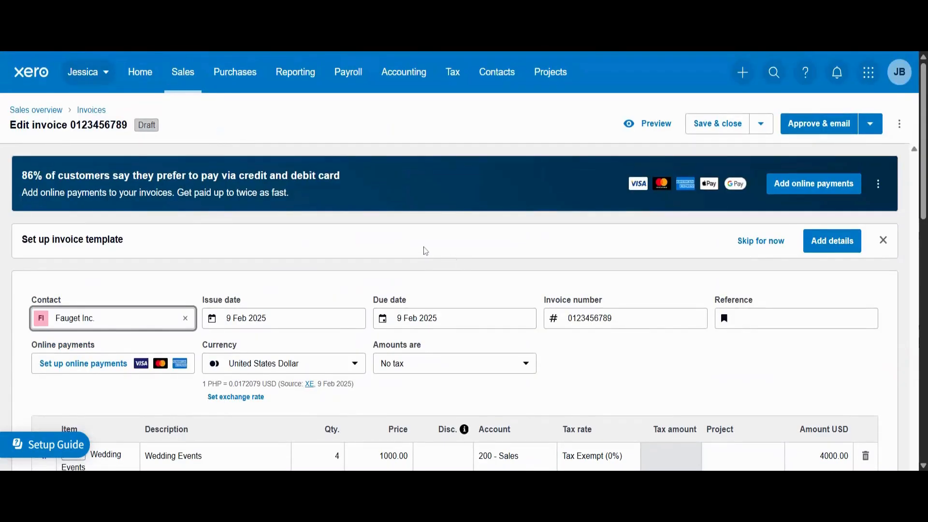
scroll(545, 261, down, 1)
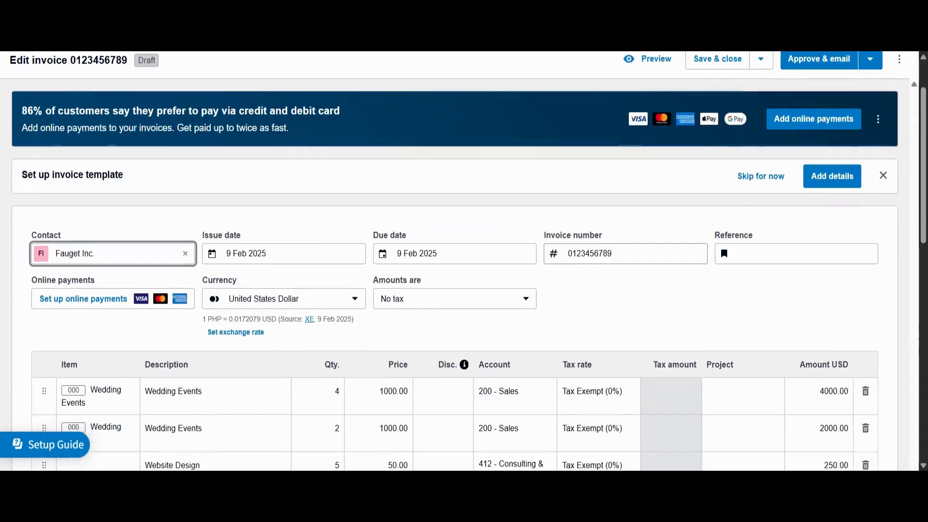
Append "test" to the draft invoice's number in Xero, and save and close the invoice
click(545, 260)
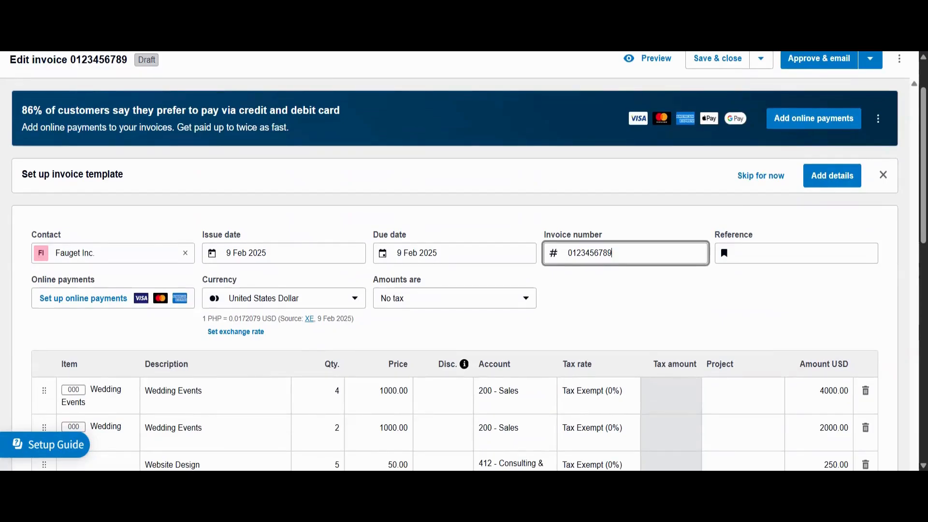
text(test)
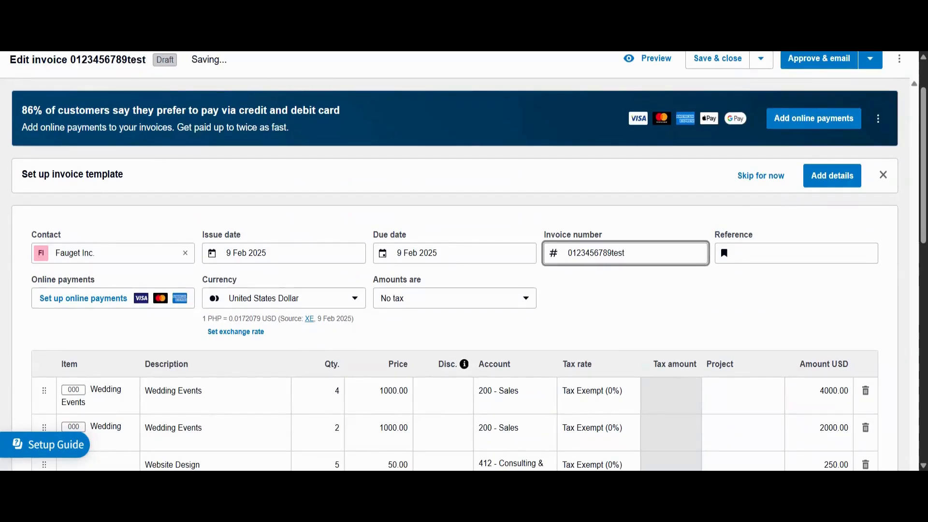
scroll(718, 123, up, 2)
click(718, 123)
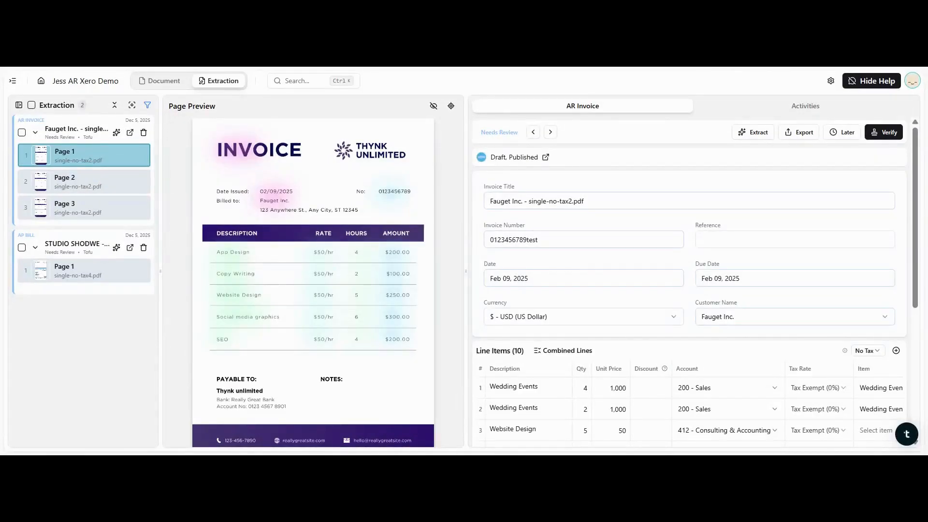
Have Tofie generate AR Invoices knowledge from the instruction "put 2025-1 before the invoice number for all ar invoices"
click(912, 81)
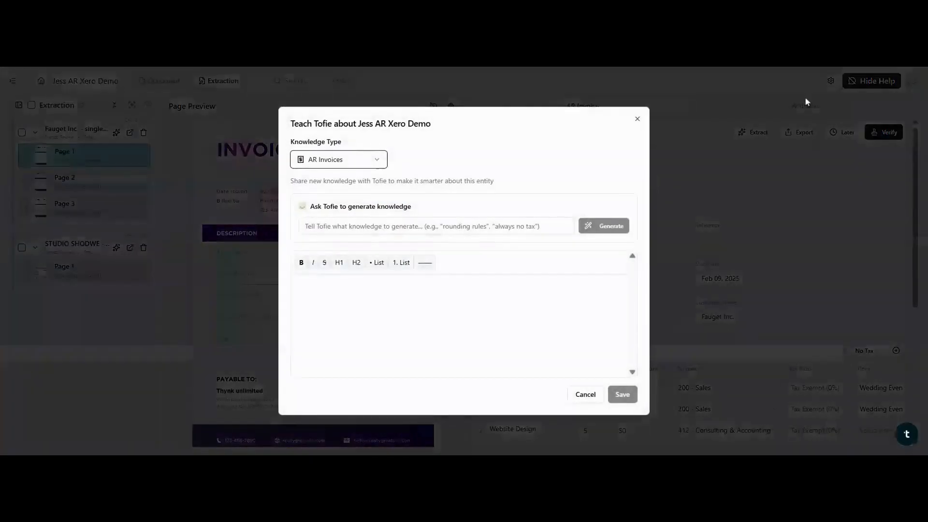
click(333, 160)
click(332, 202)
click(388, 227)
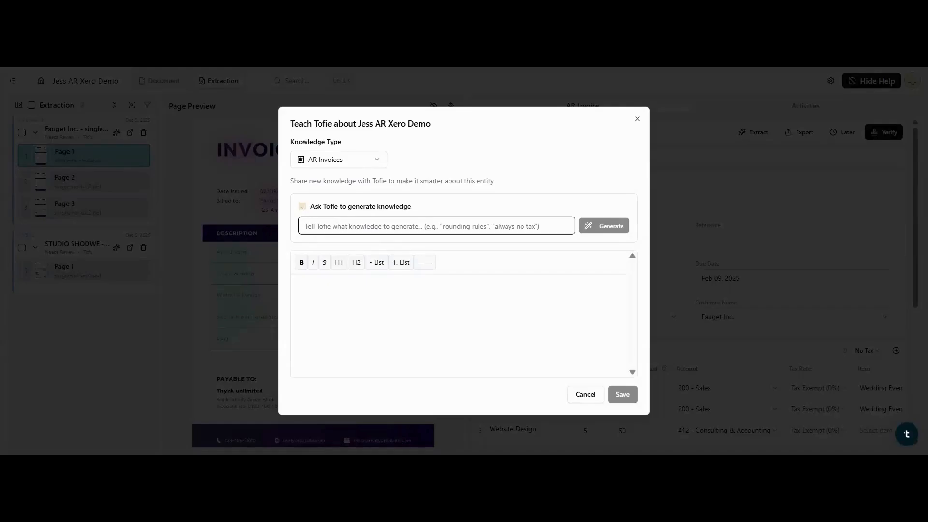
text(put 2025-1 before the invoice number for all ar invoices)
click(615, 229)
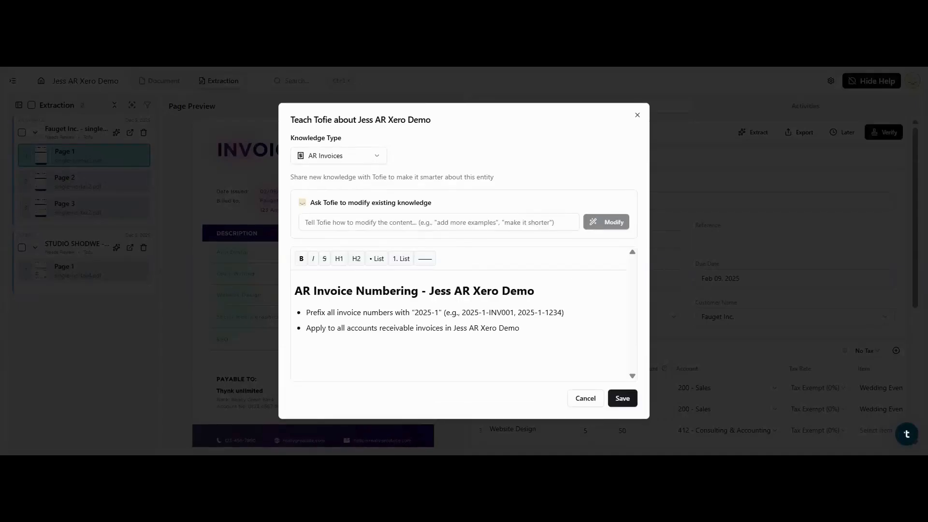
Save the generated numbering knowledge and rerun the extraction of the Fauget Inc. single-no-tax2.pdf AR invoice
click(623, 402)
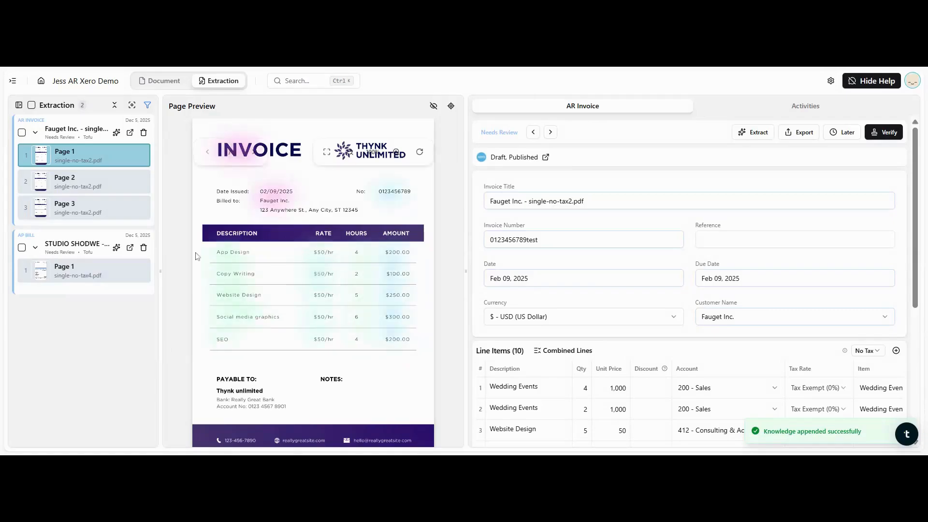
click(116, 133)
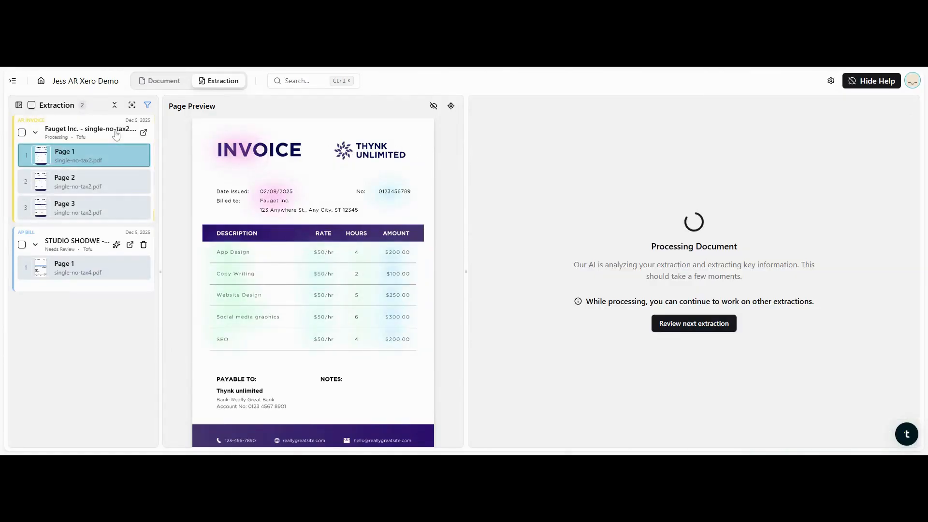